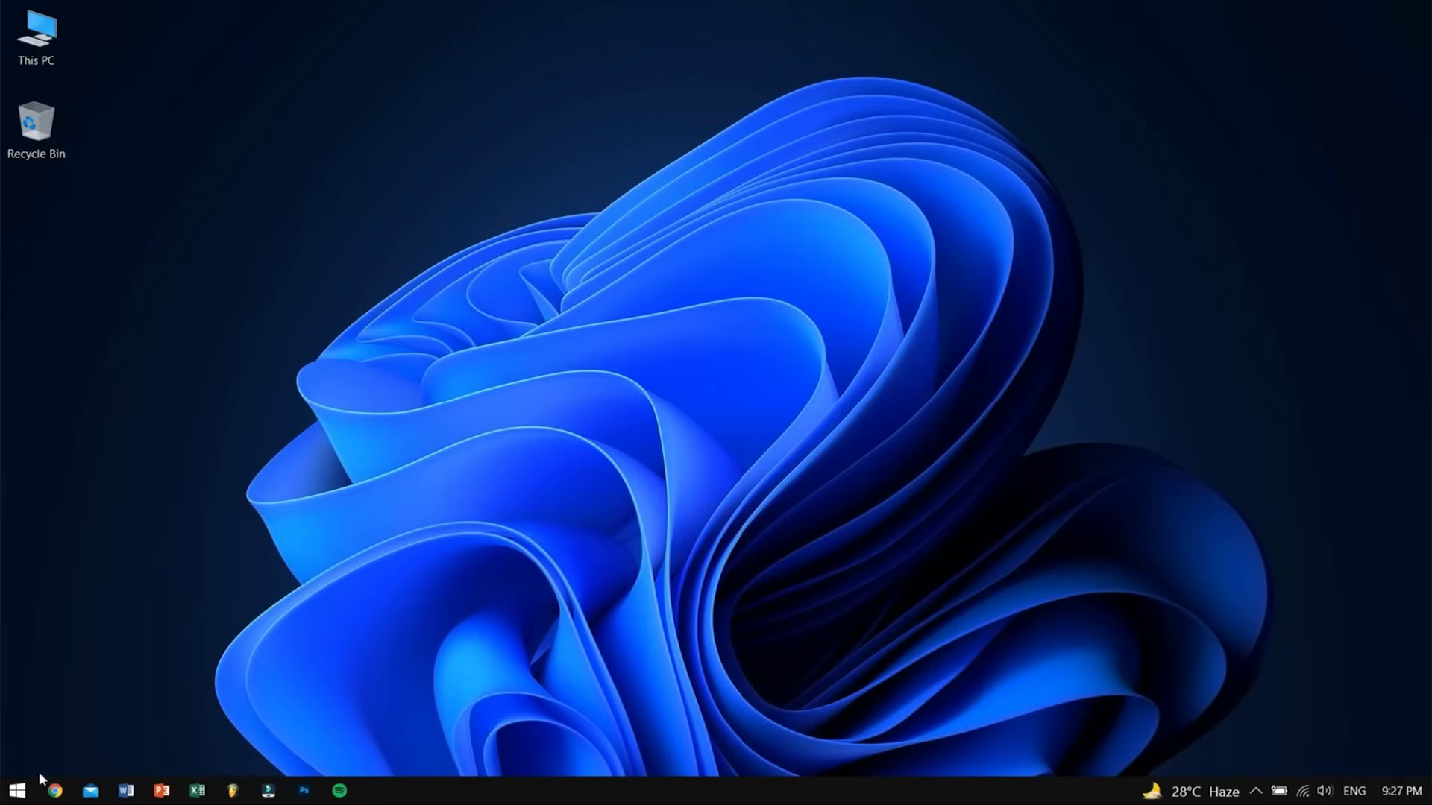
Open Disk Management from the Start context menu and select Disk 2, QuantumZero (F:)
right_click(18, 789)
click(176, 467)
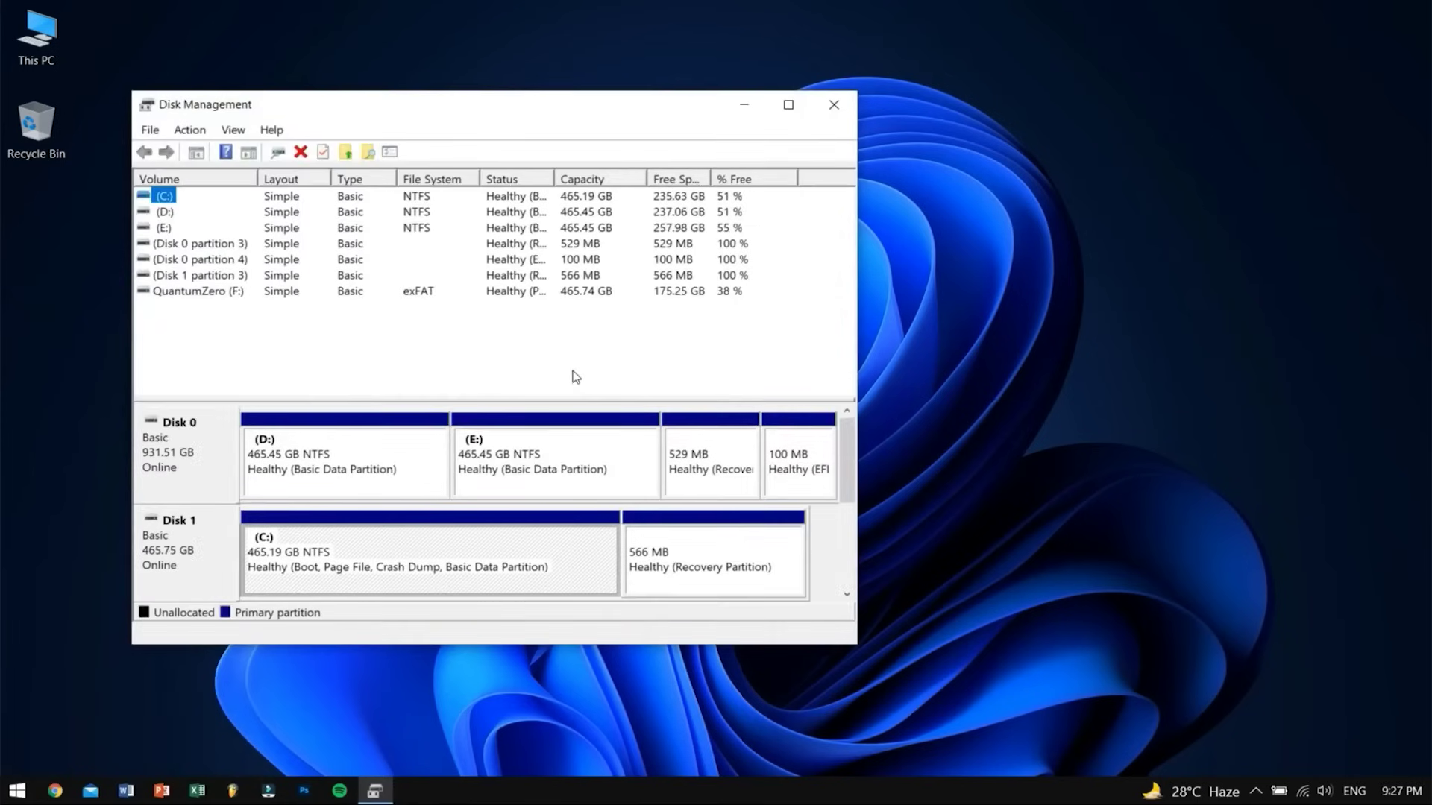
drag(854, 483, 799, 560)
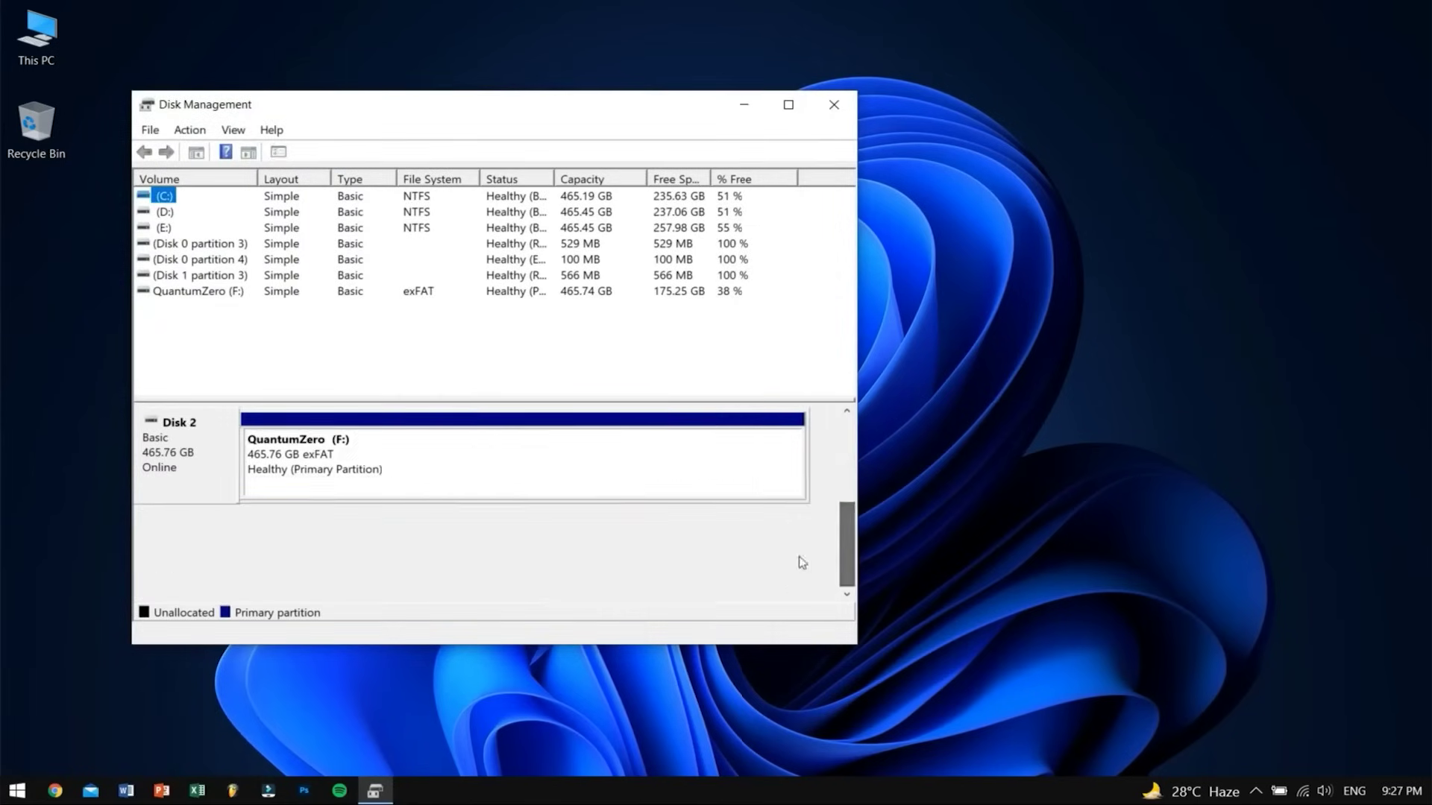
click(616, 485)
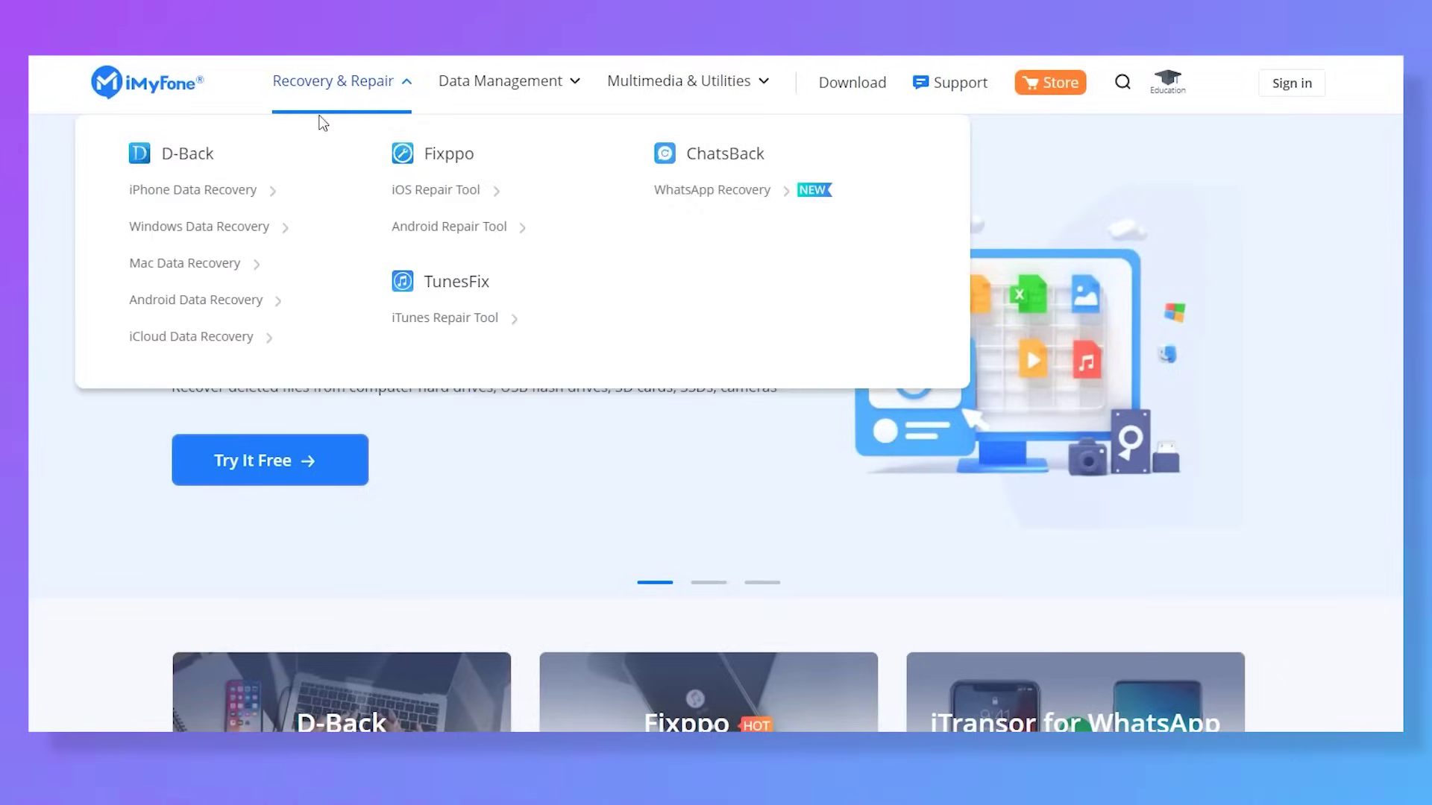
Go to iMyFone's Windows Data Recovery page and follow its Also Available for Mac link
click(231, 227)
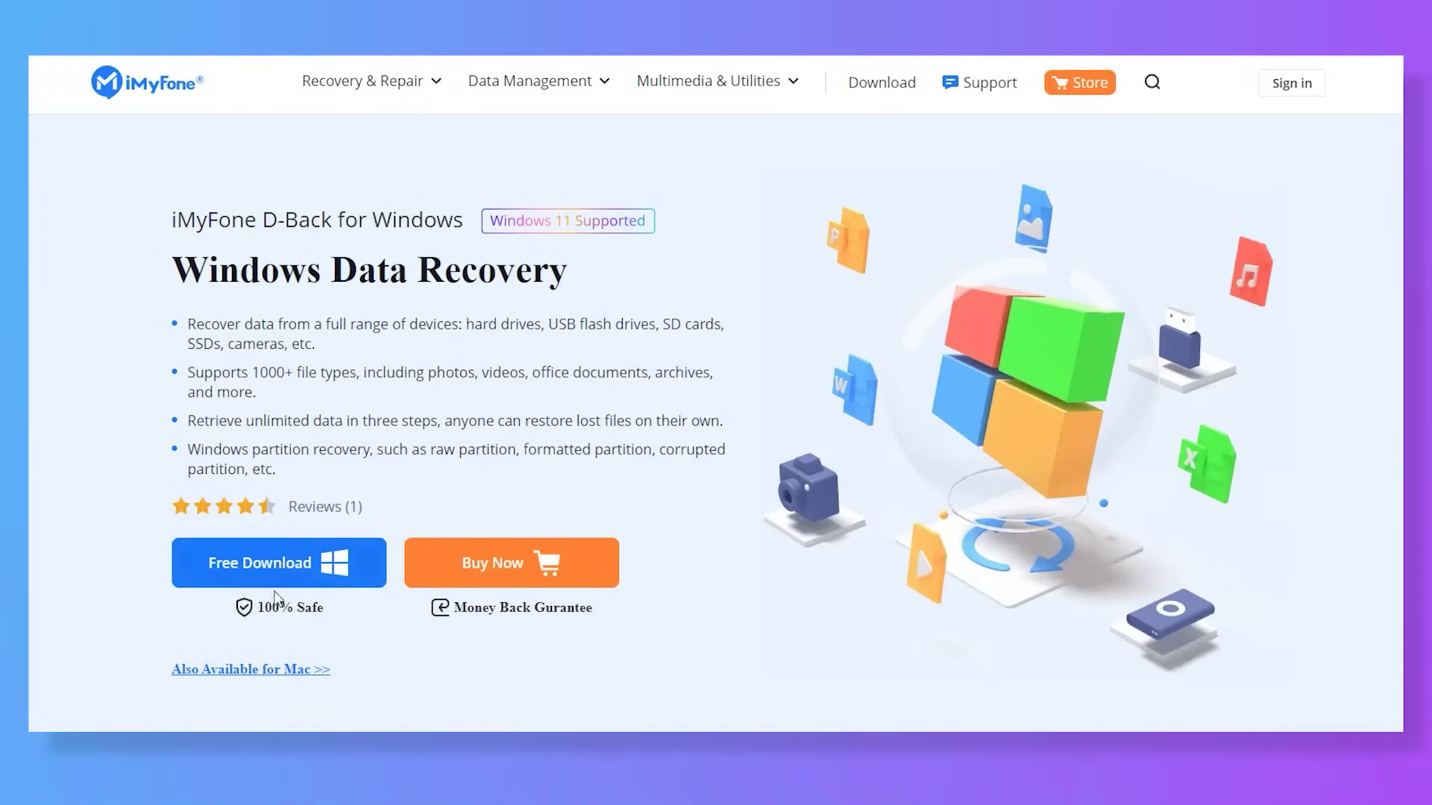
click(264, 670)
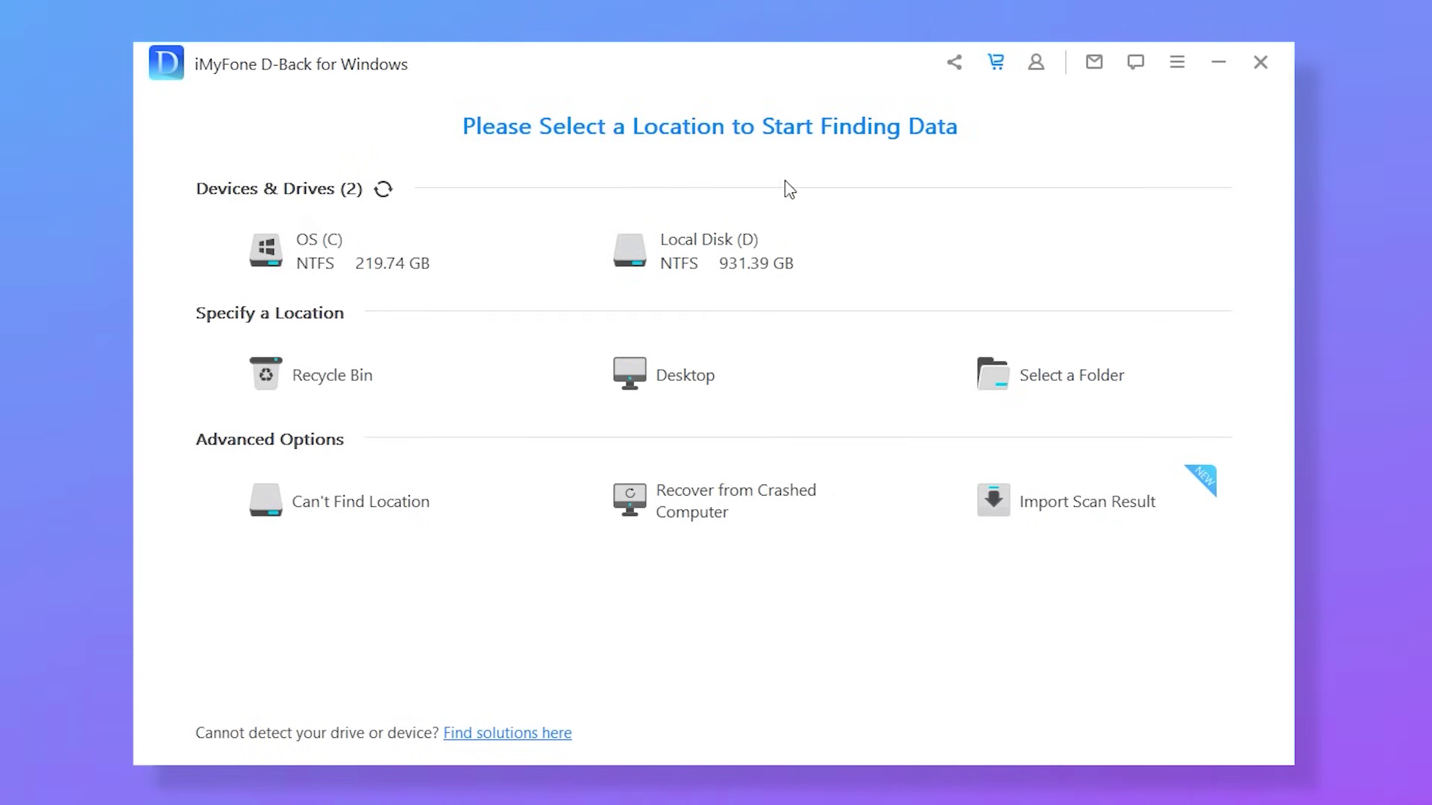
Scan and pause Local Disk (D), preview 126.com.ico, and start recovering it to another location
click(709, 239)
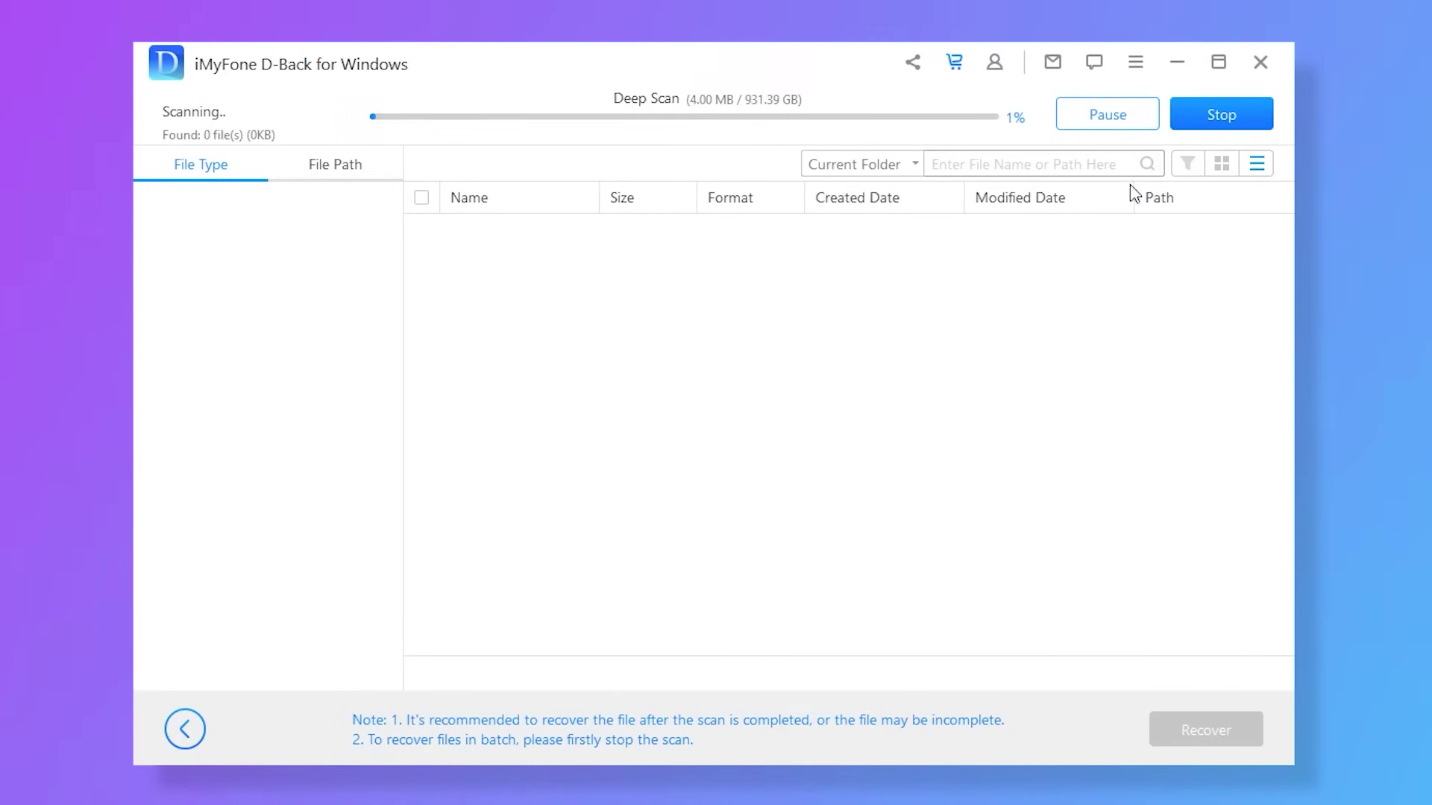
click(1109, 111)
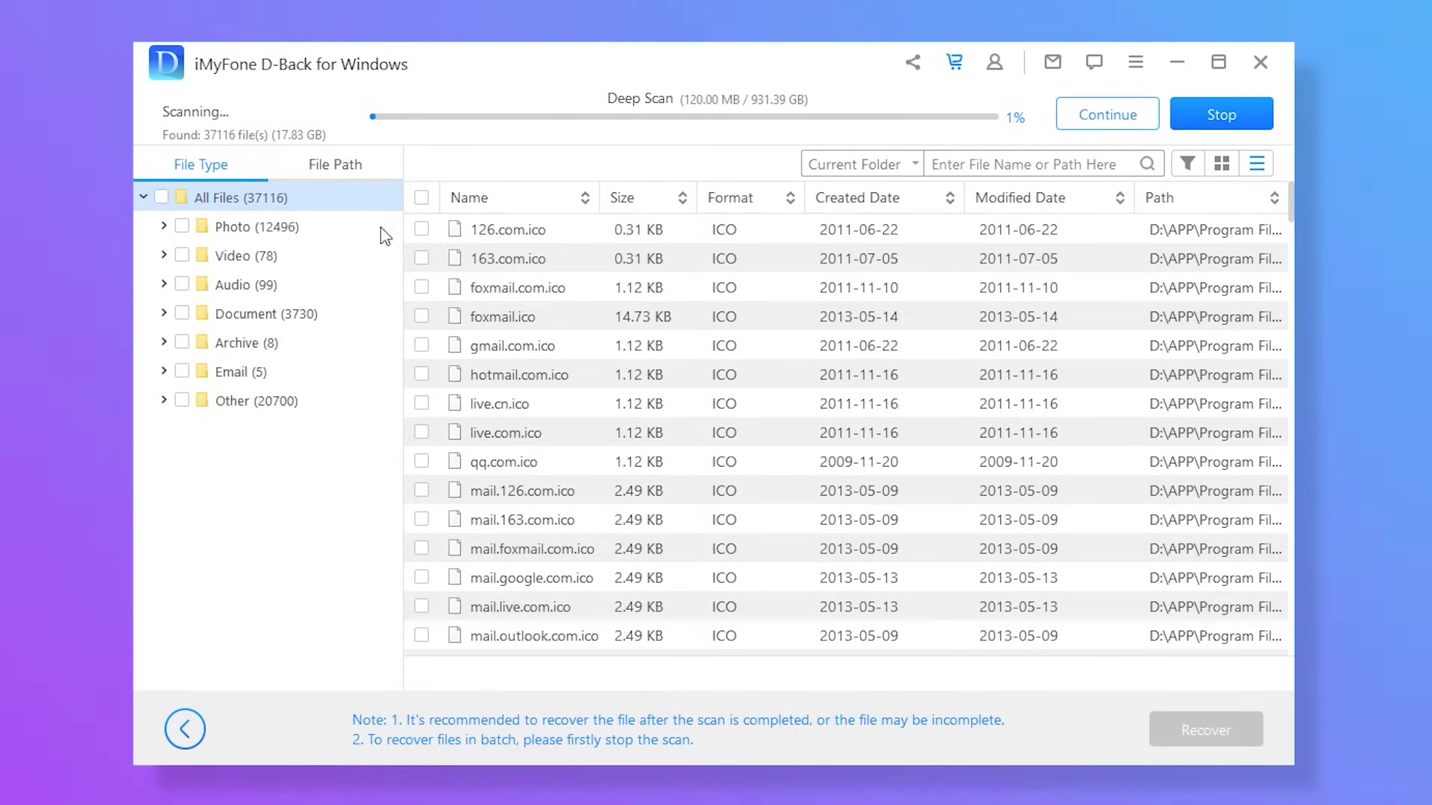
click(461, 235)
double_click(462, 235)
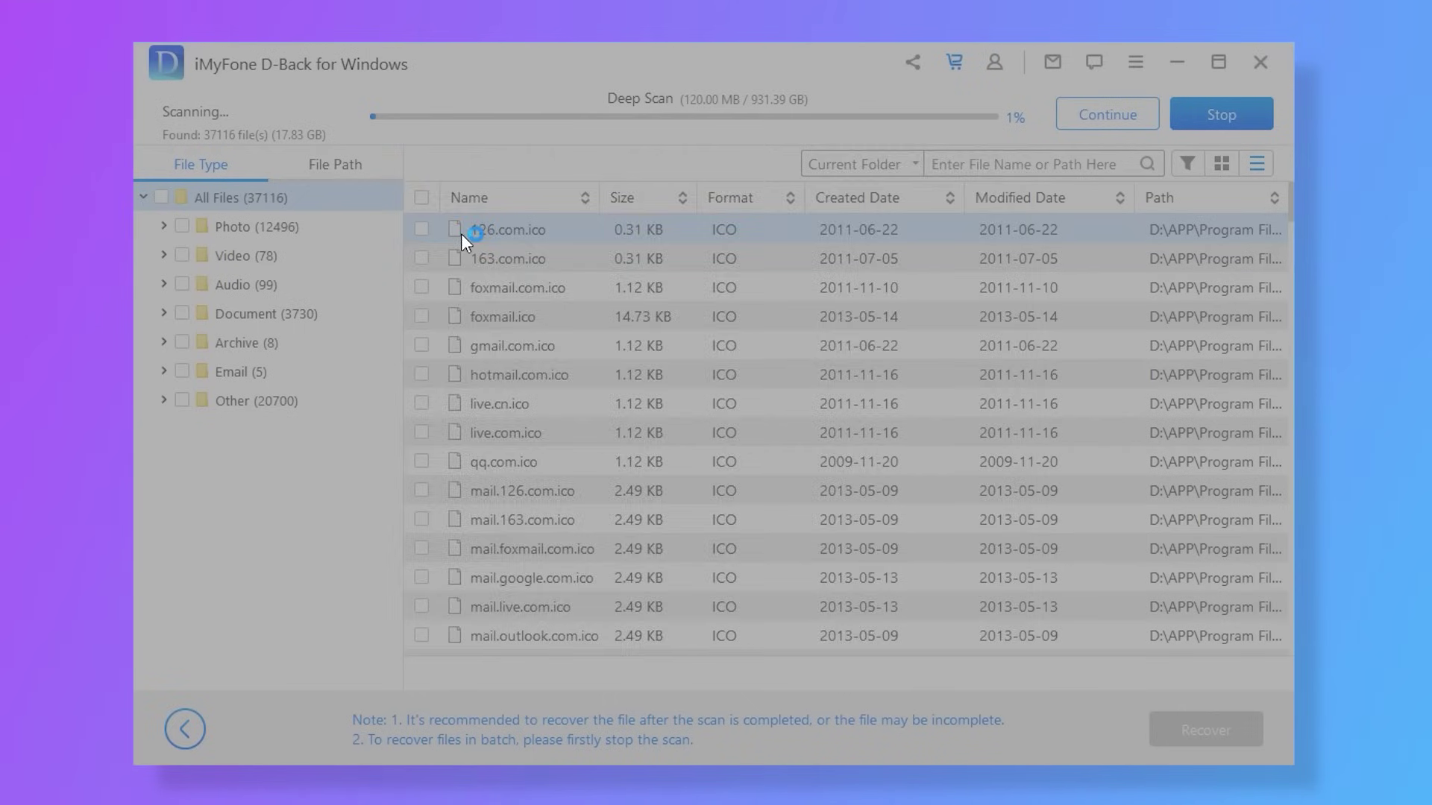
click(712, 626)
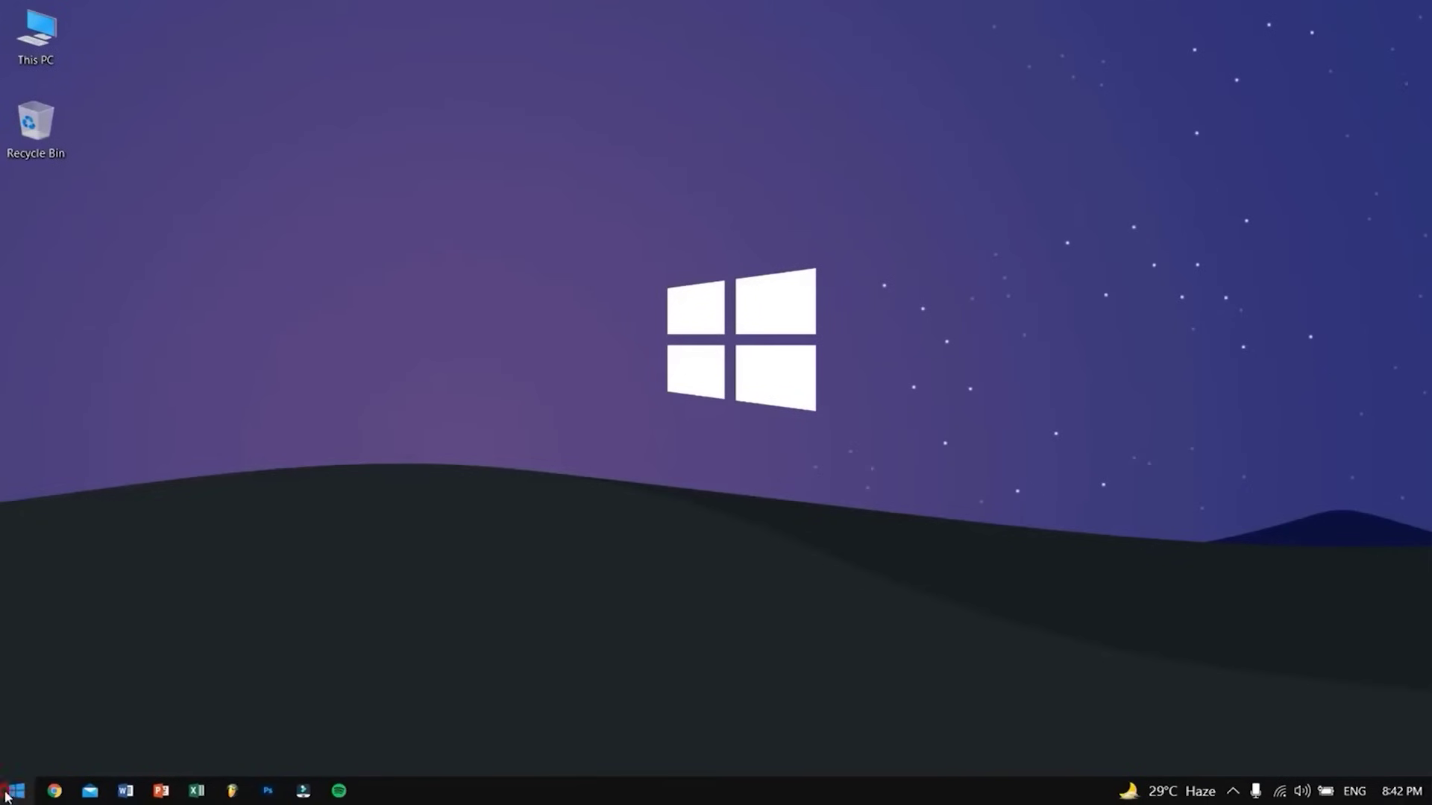
Launch Windows File Recovery from the Start menu in a smaller console window
click(17, 789)
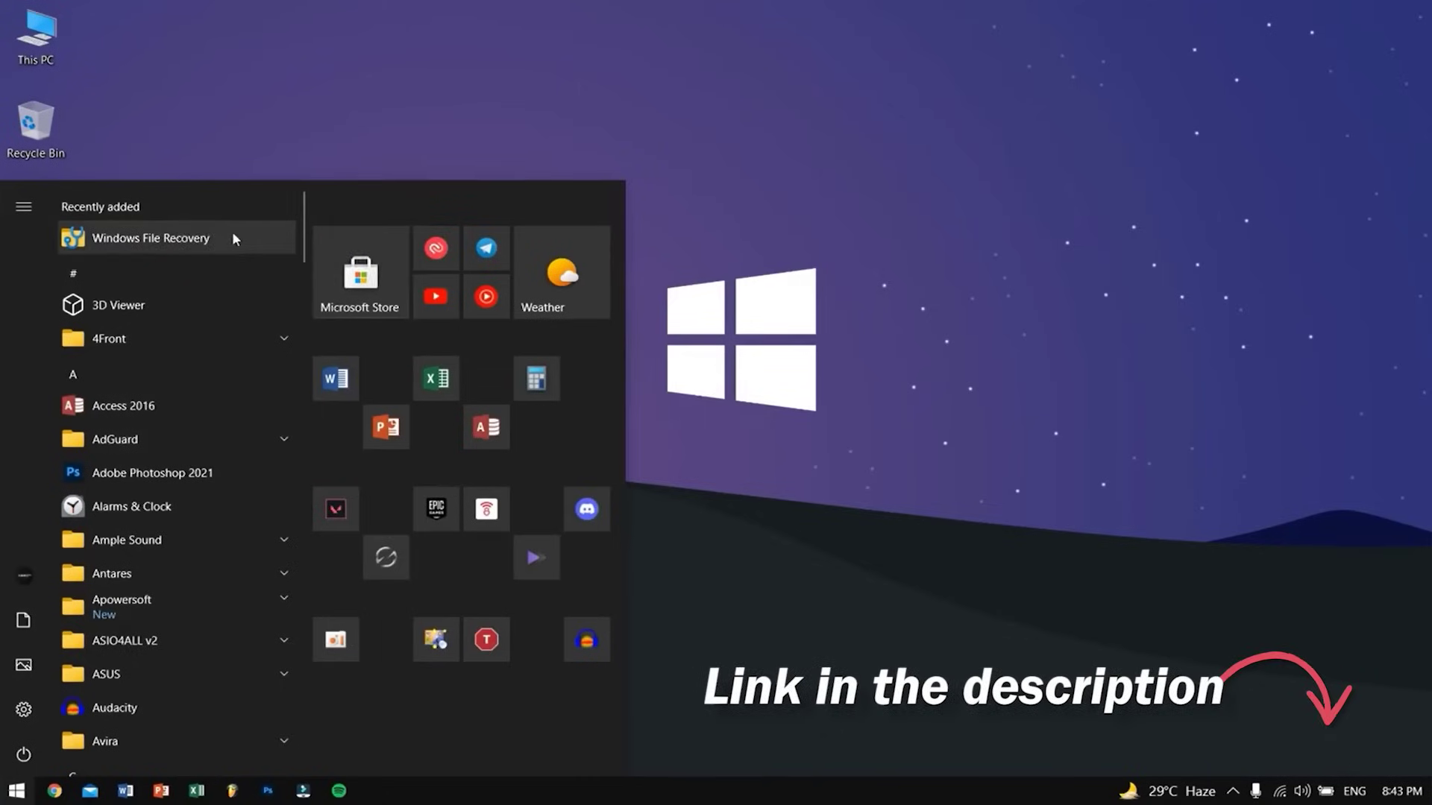
click(232, 237)
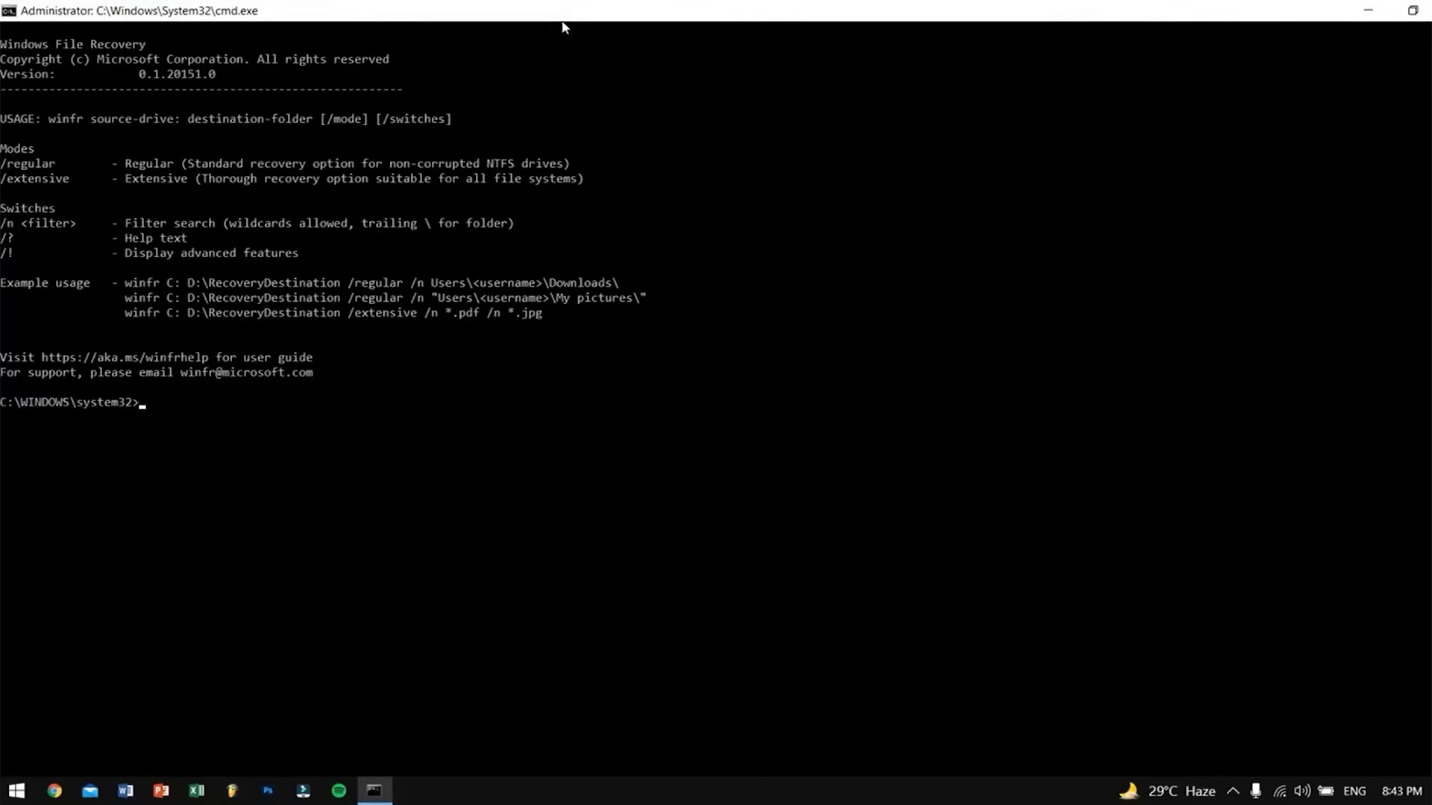
double_click(563, 13)
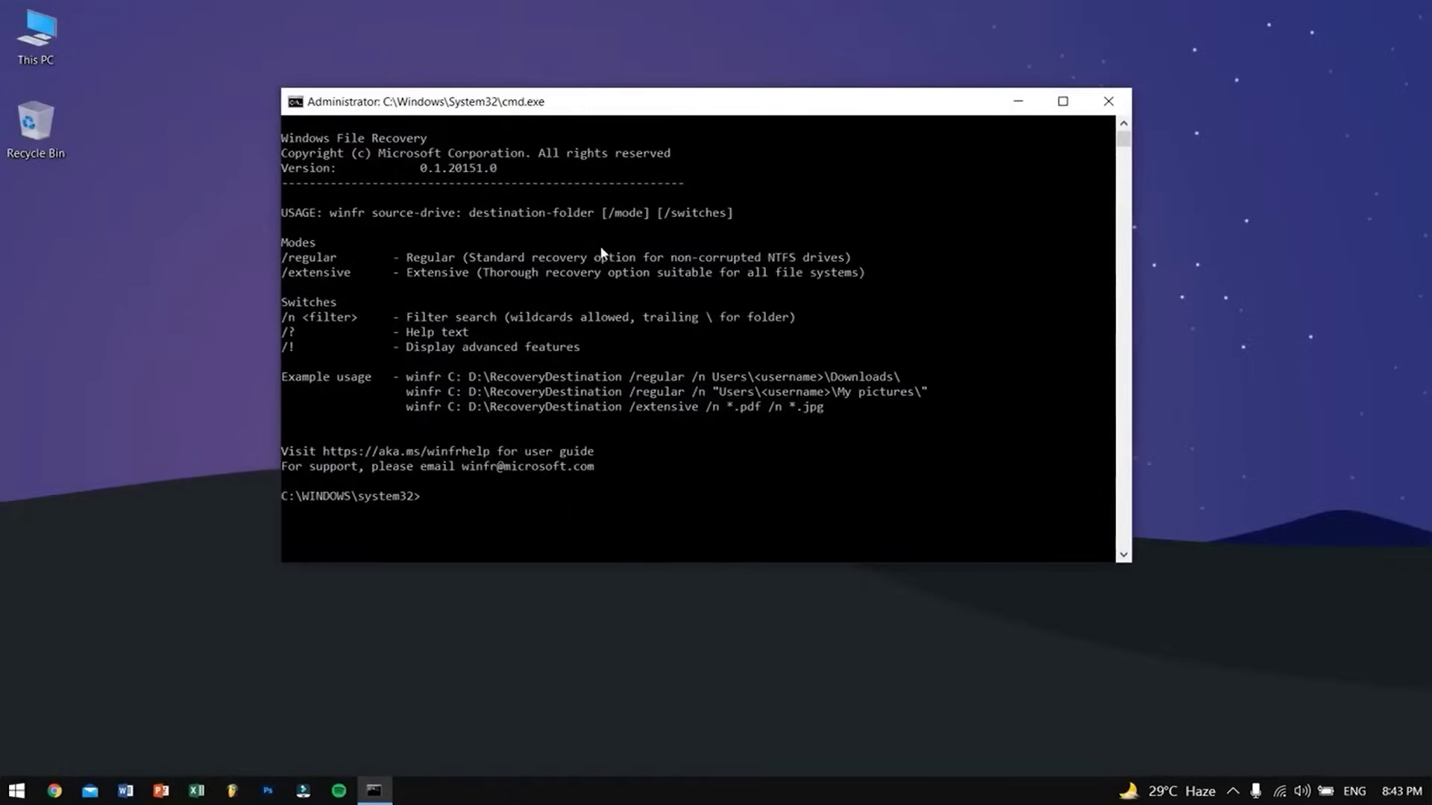
Run winfr F: D:\, answering y twice to recover the 17 files and view the folder
text(winfr F)
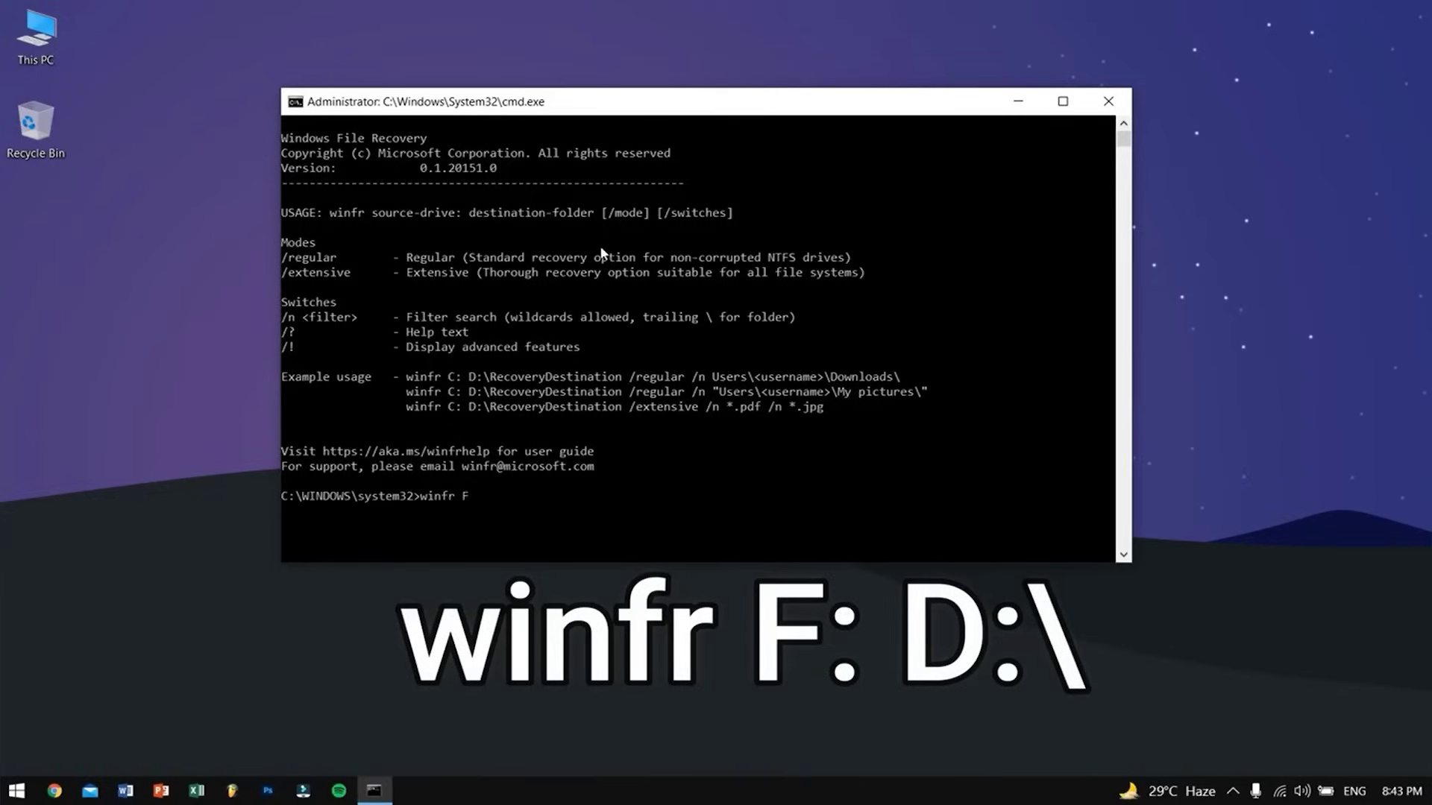
text(: D:)
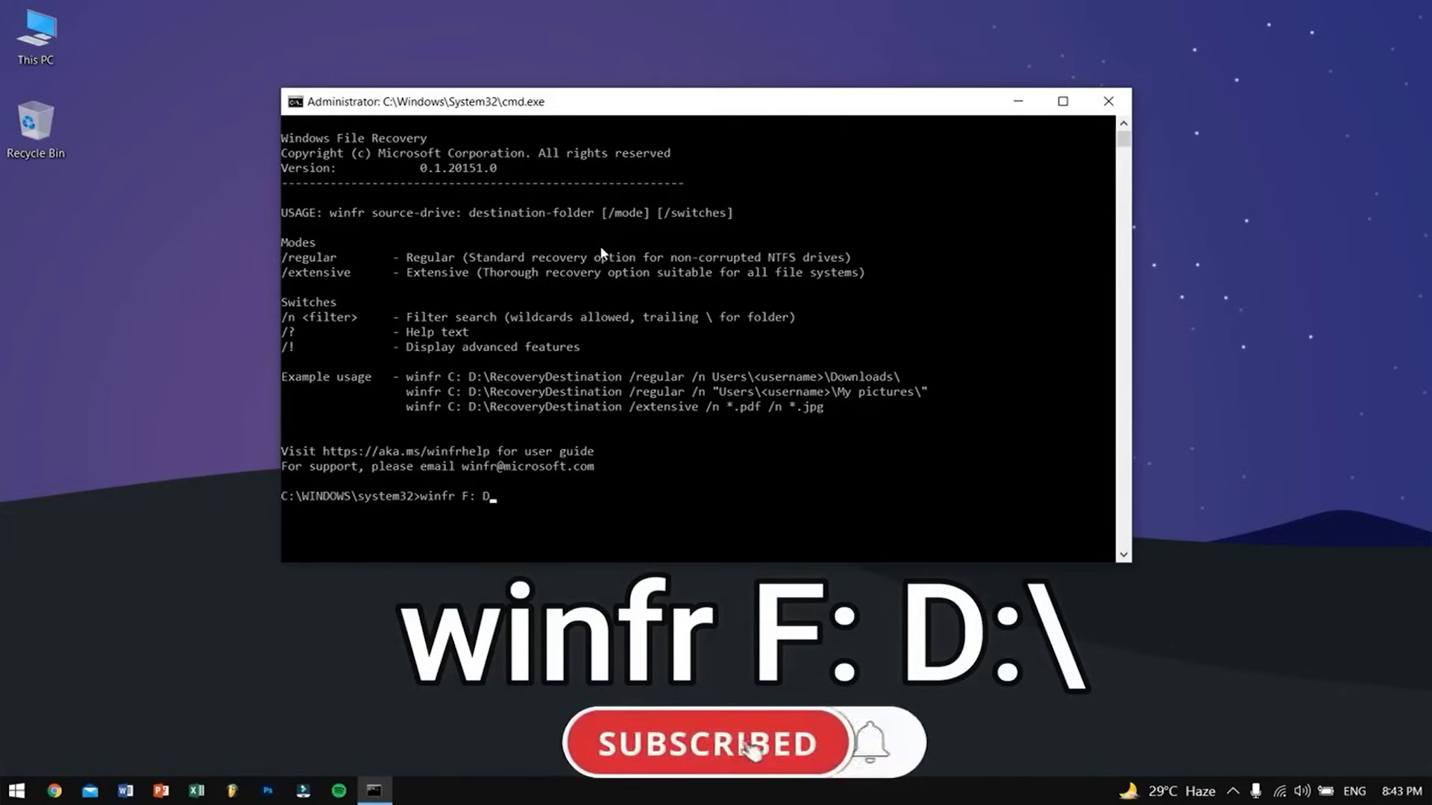
text(\)
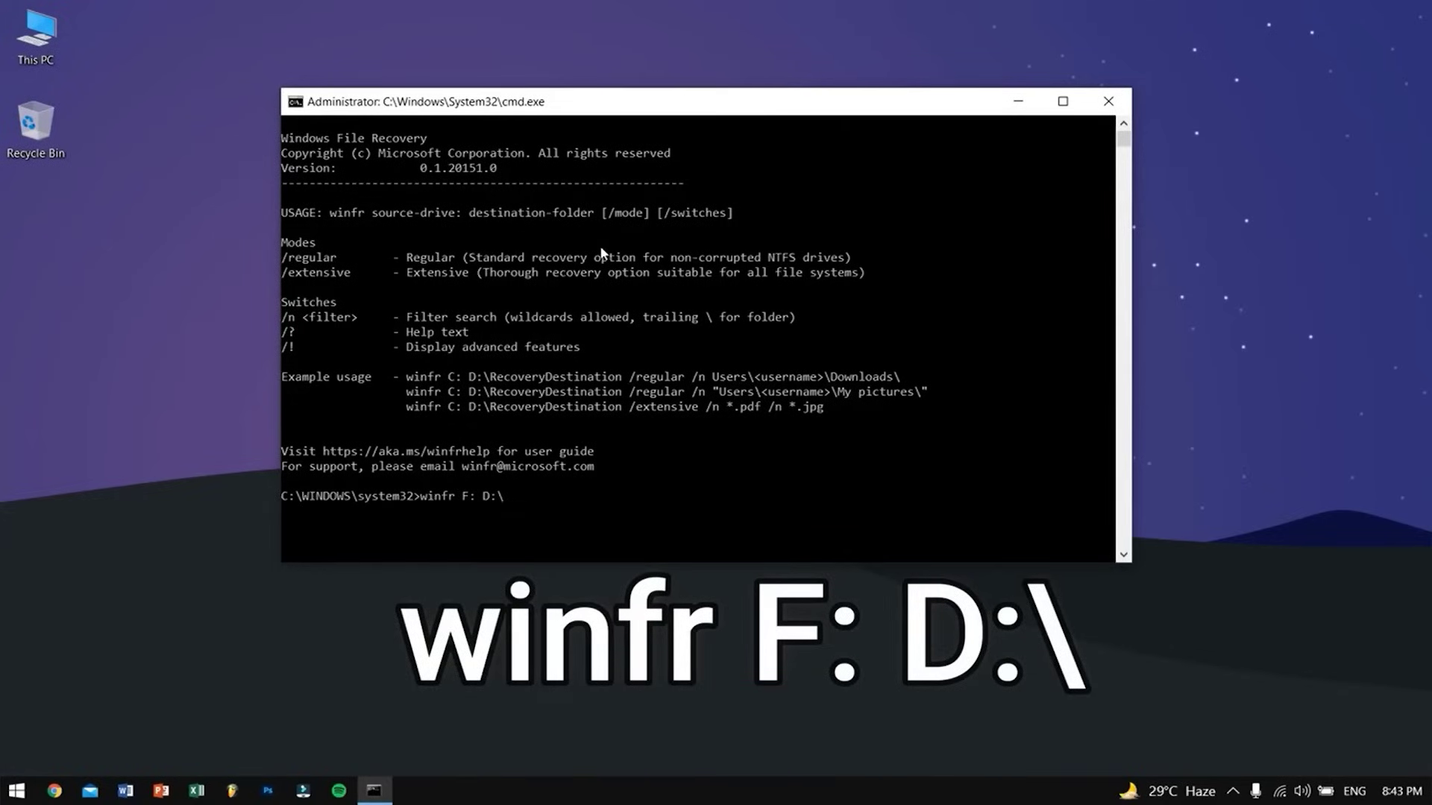
key(Return)
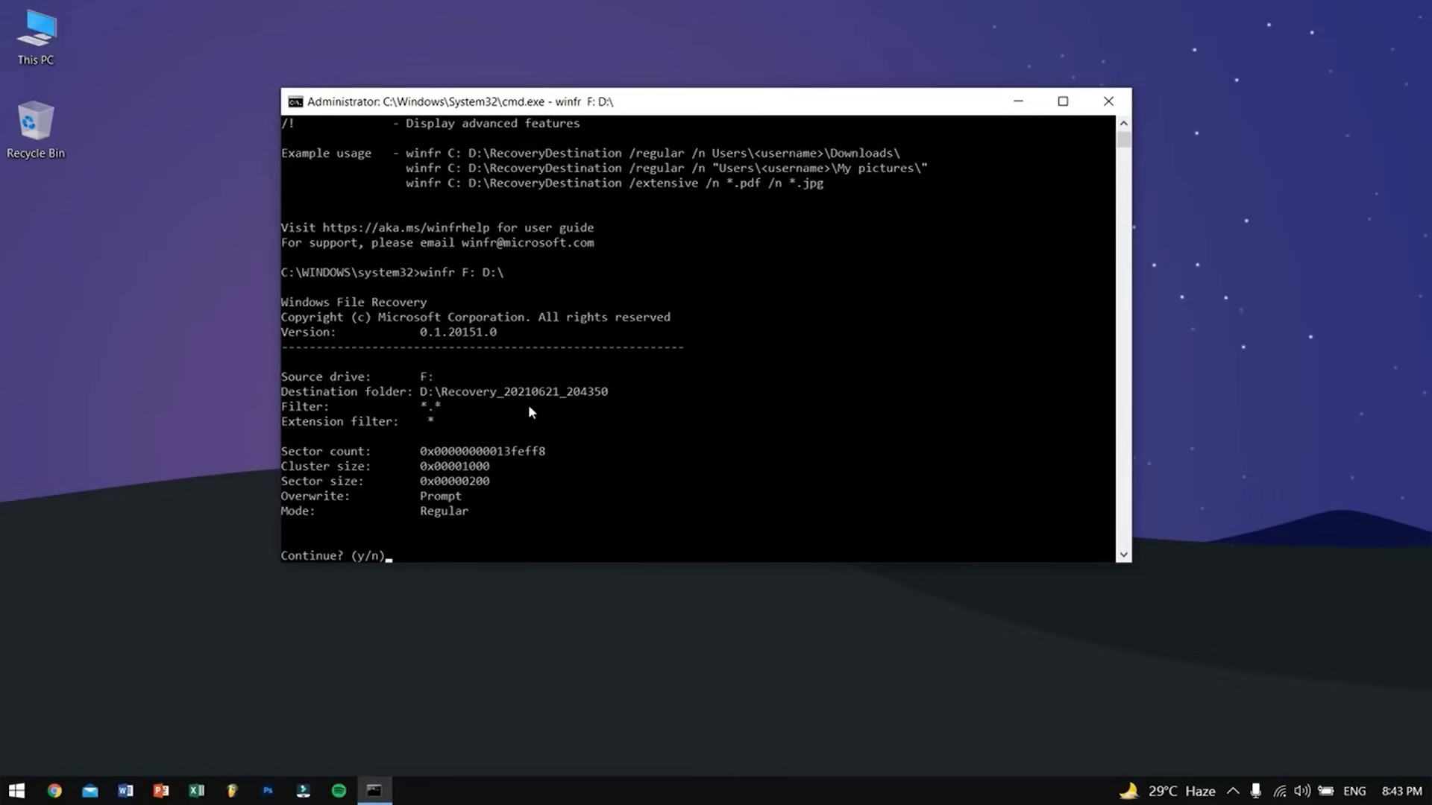
key(y)
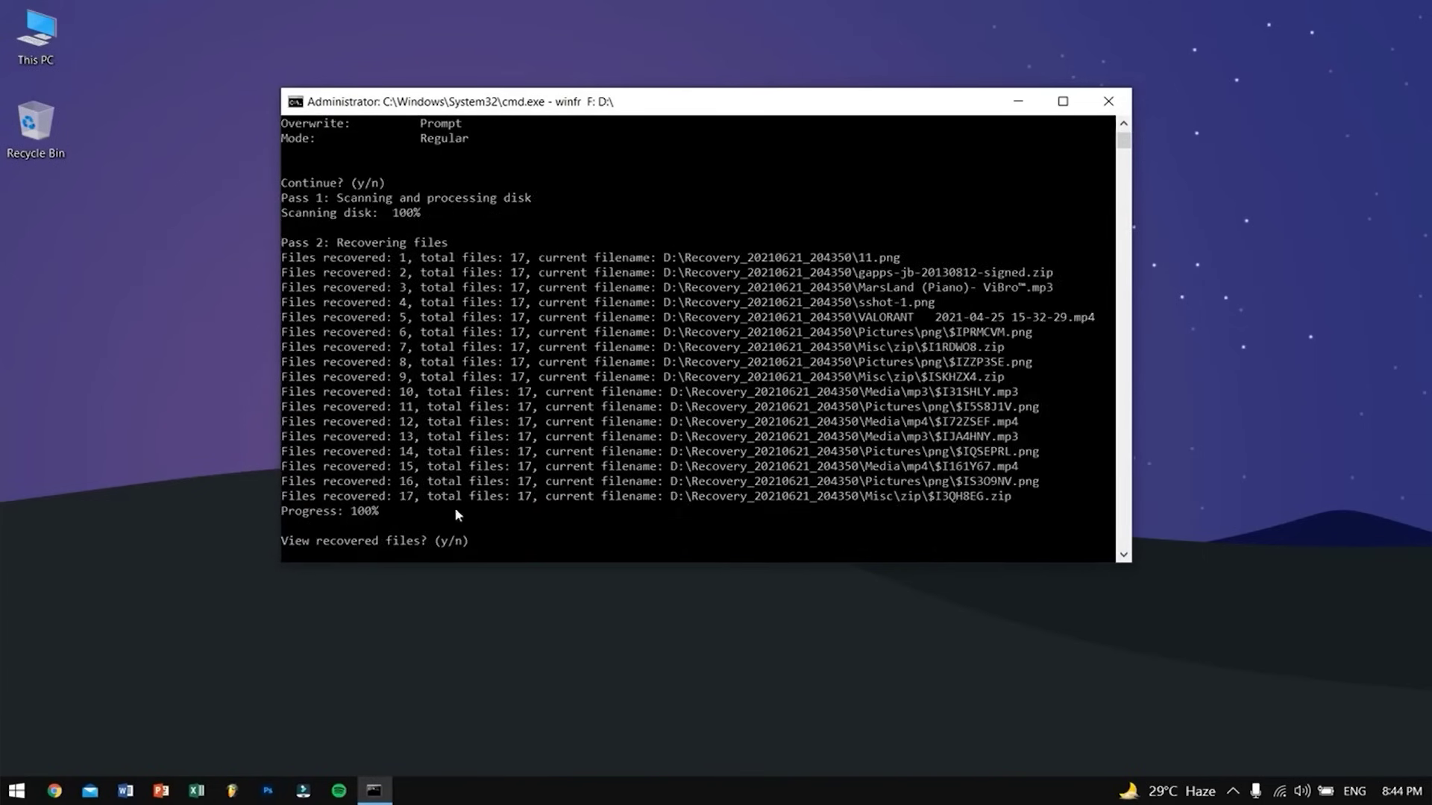
key(y)
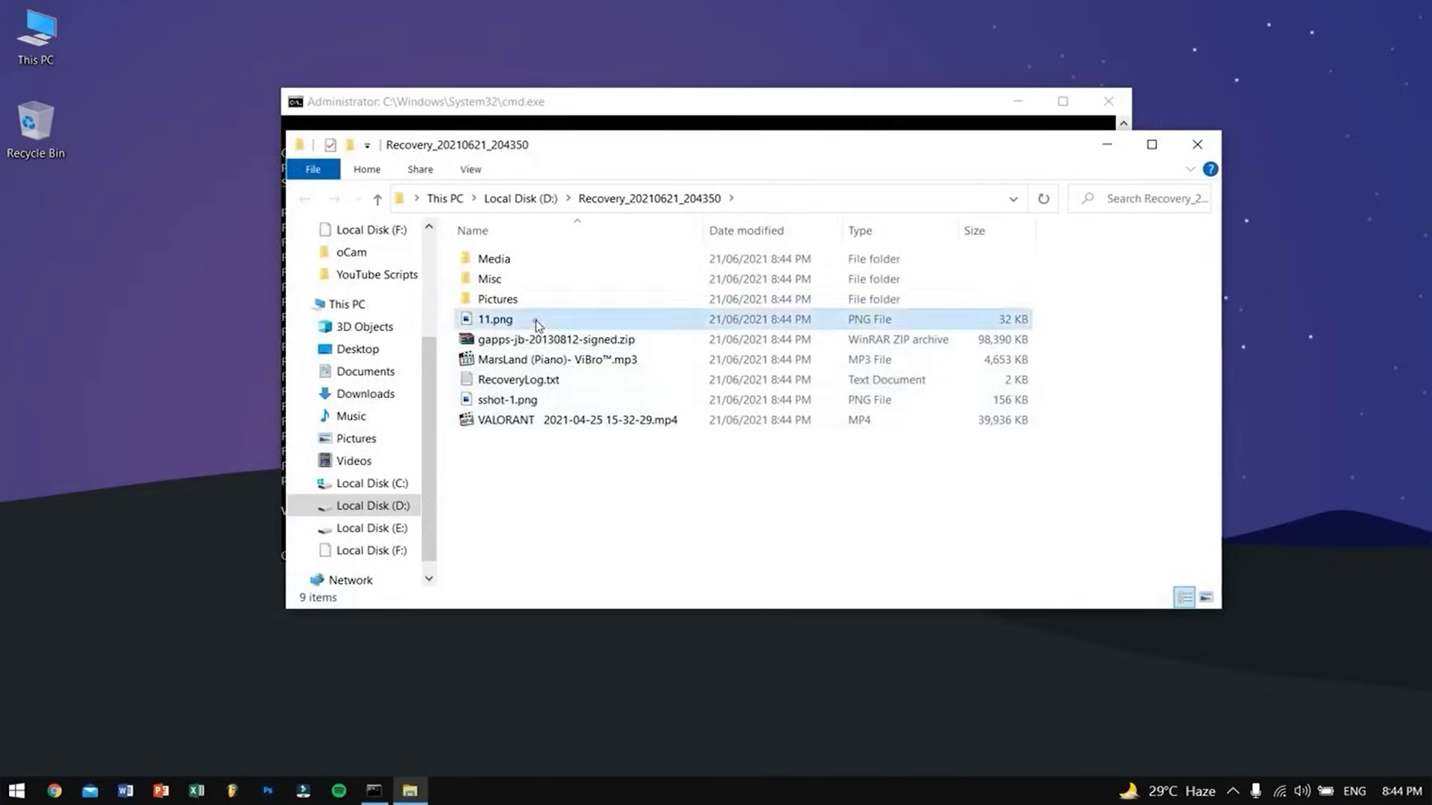
Open recovered 11.png in Photos, close it, then play the recovered VALORANT .mp4 video
double_click(535, 319)
click(1213, 39)
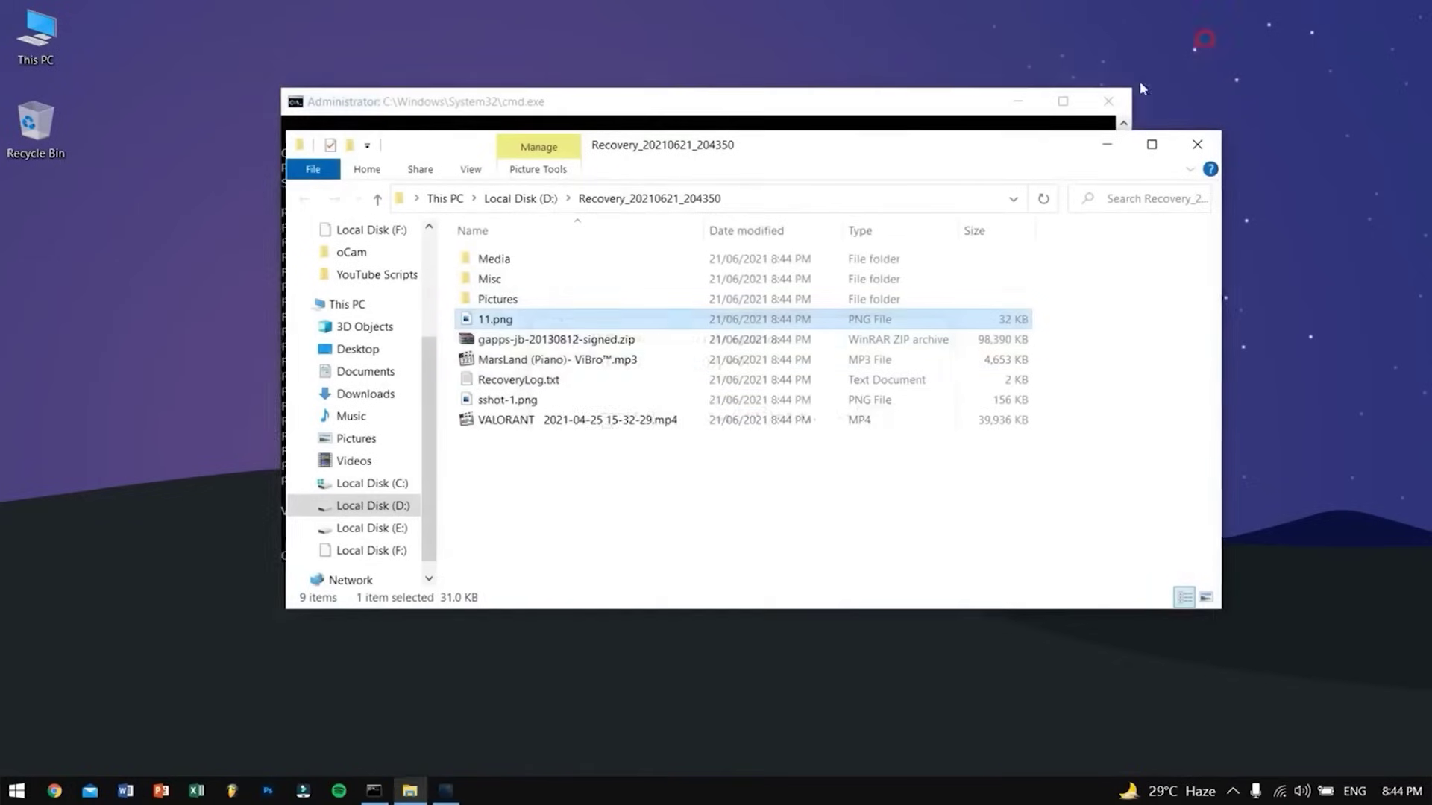
double_click(527, 420)
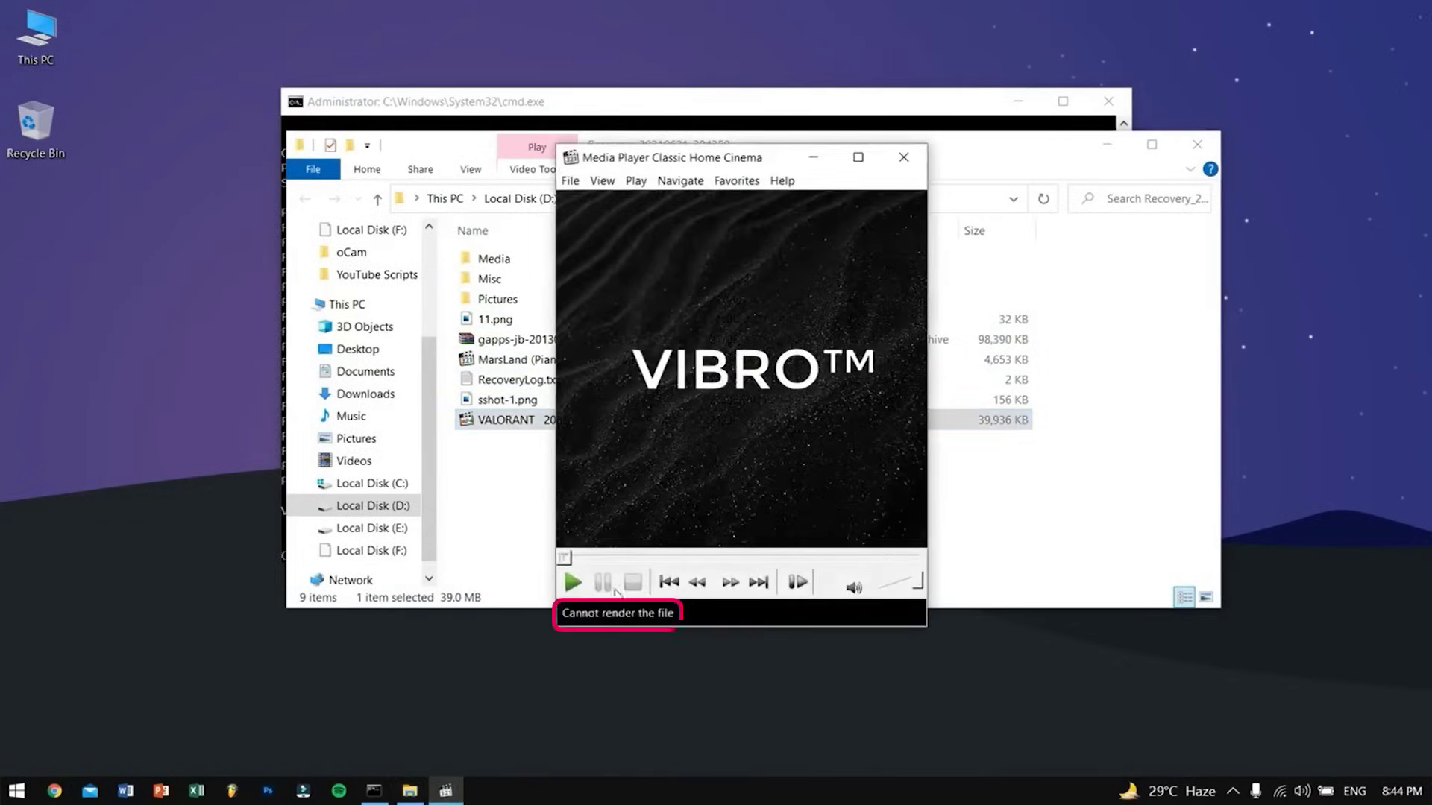